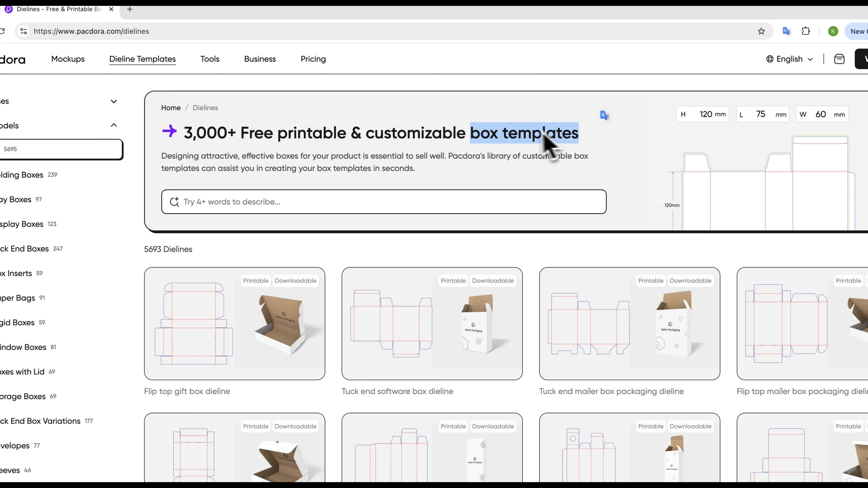
- Open the Tuck end mailer box packaging dieline from the dieline templates library
click(310, 229)
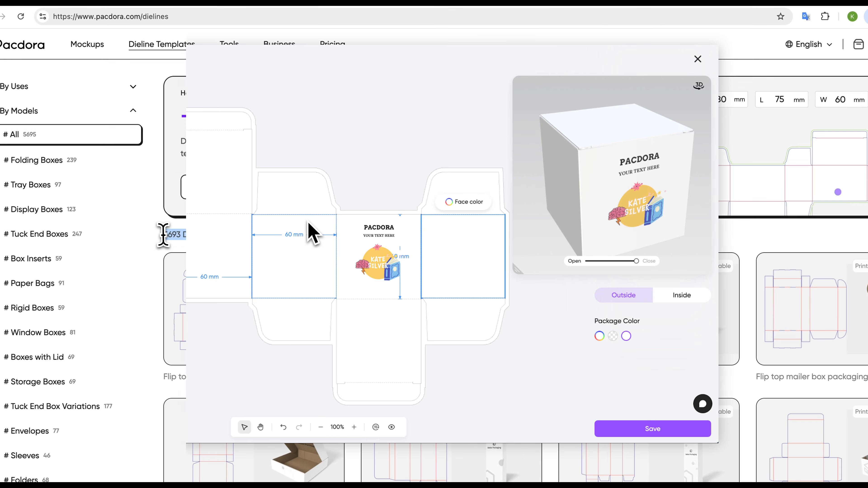
triple_click(166, 234)
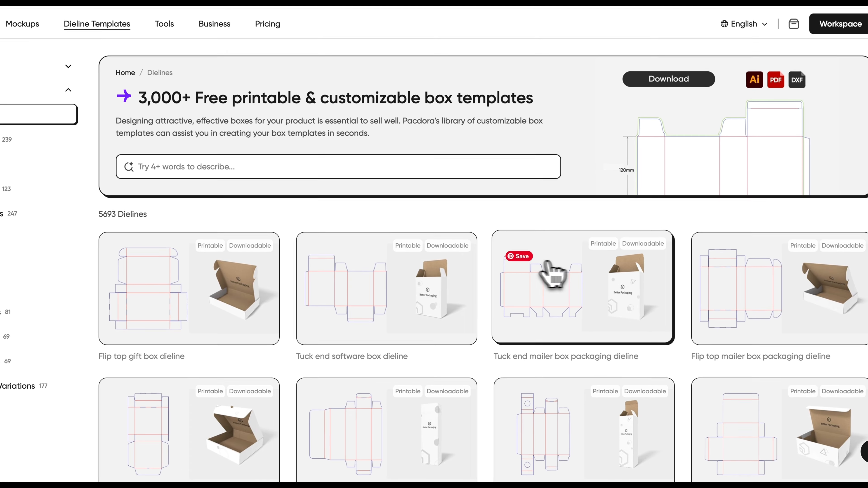
click(581, 295)
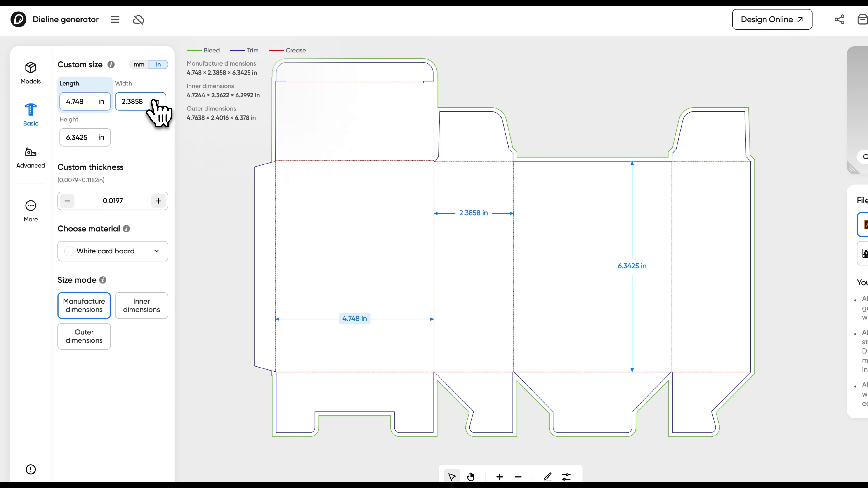
- Switch the dieline units to millimetres, set the custom thickness to 0.6 mm and check the available material options
click(138, 64)
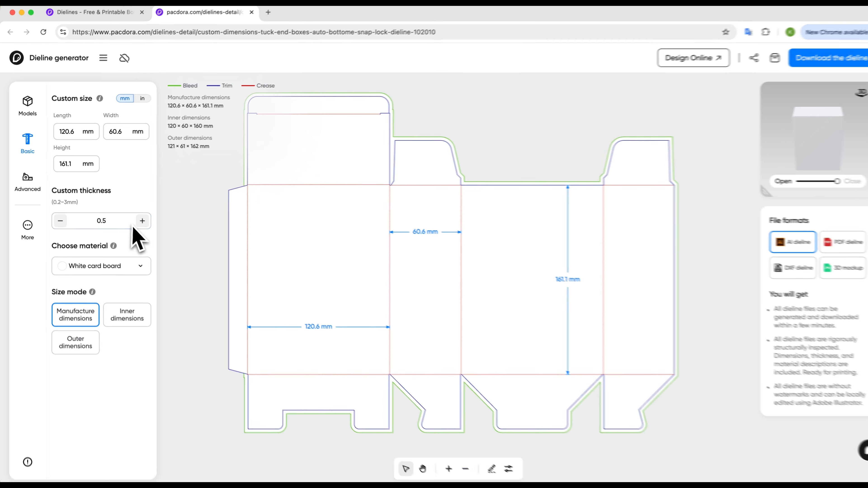
click(140, 220)
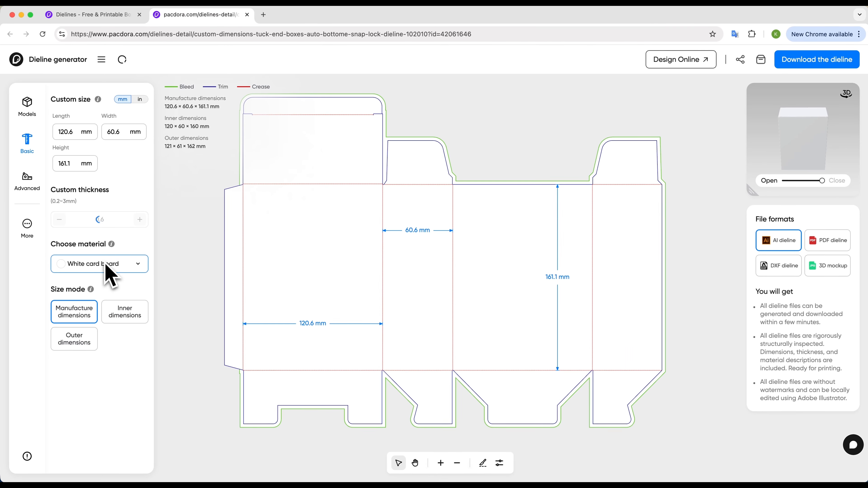
click(111, 264)
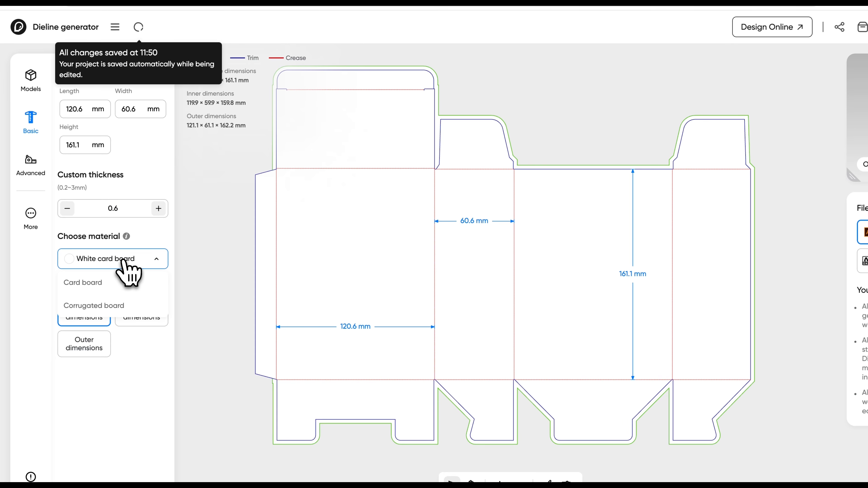
click(150, 229)
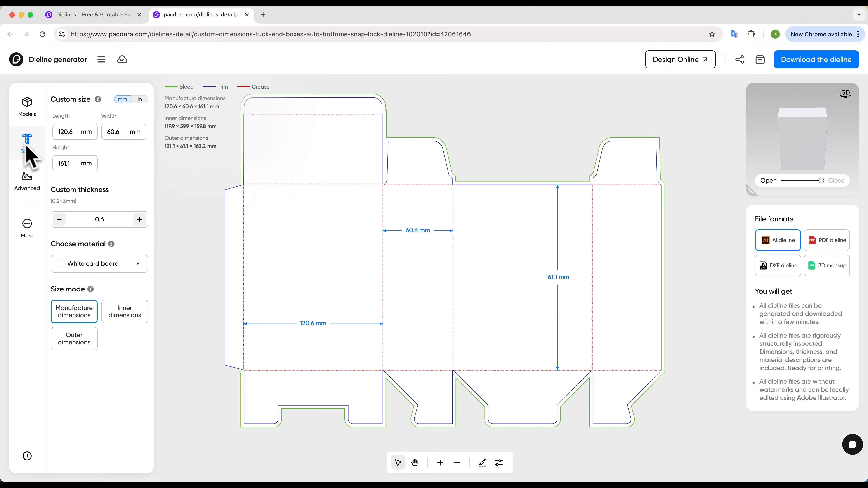
- Browse the Folding Boxes models offered in the library as replacements for the current dieline
click(24, 115)
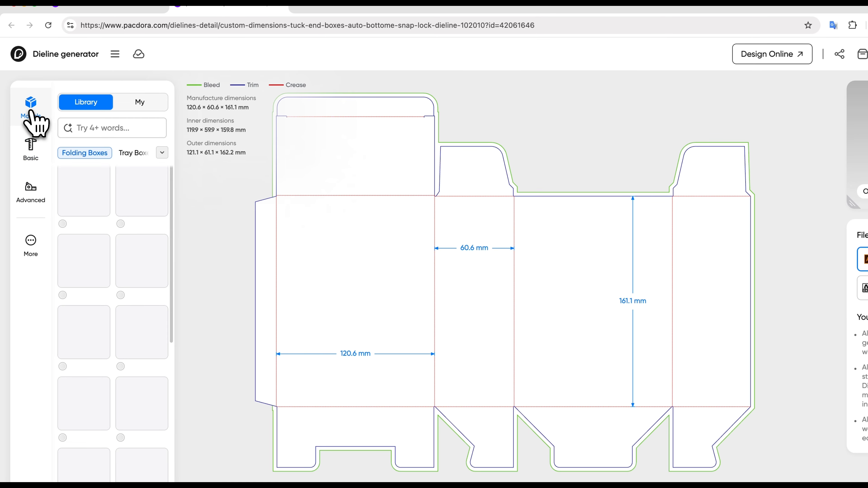
scroll(129, 267, down, 10)
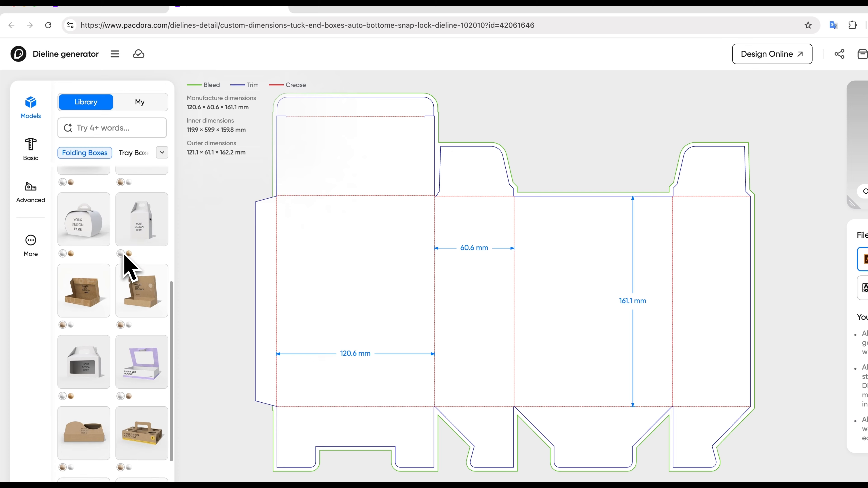
scroll(123, 260, down, 6)
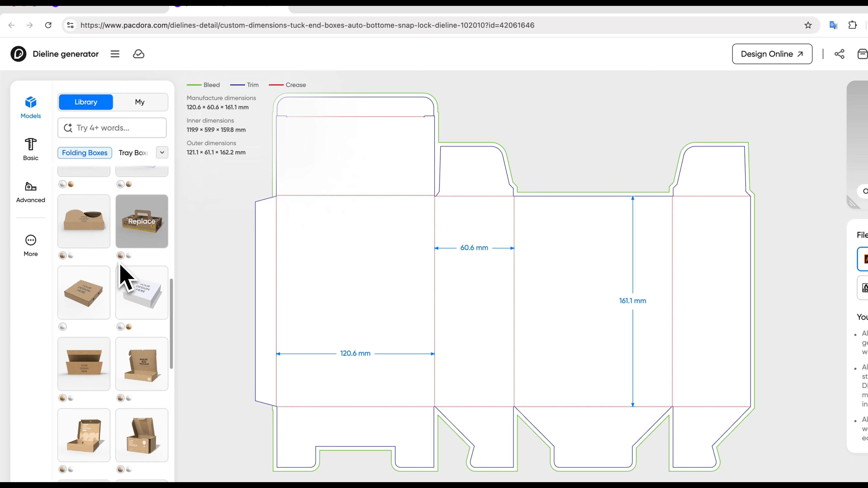
scroll(125, 277, down, 6)
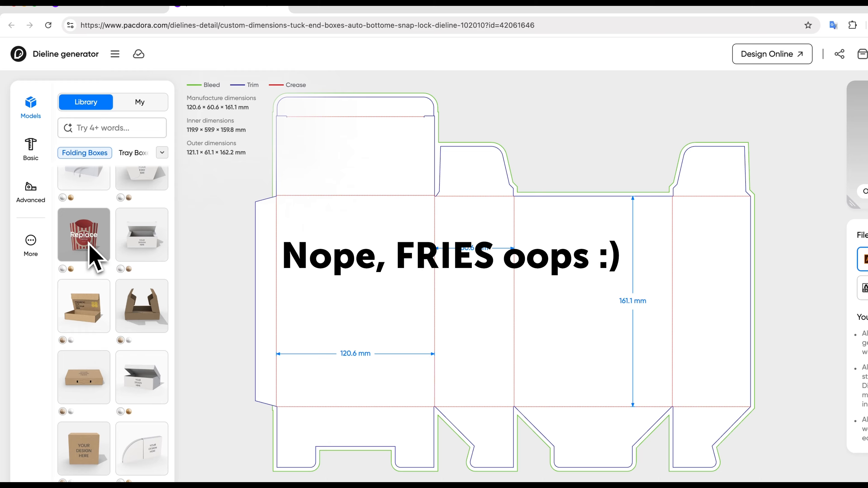
scroll(92, 256, down, 1)
- Review the advanced dieline parameters and return to the model library
click(30, 192)
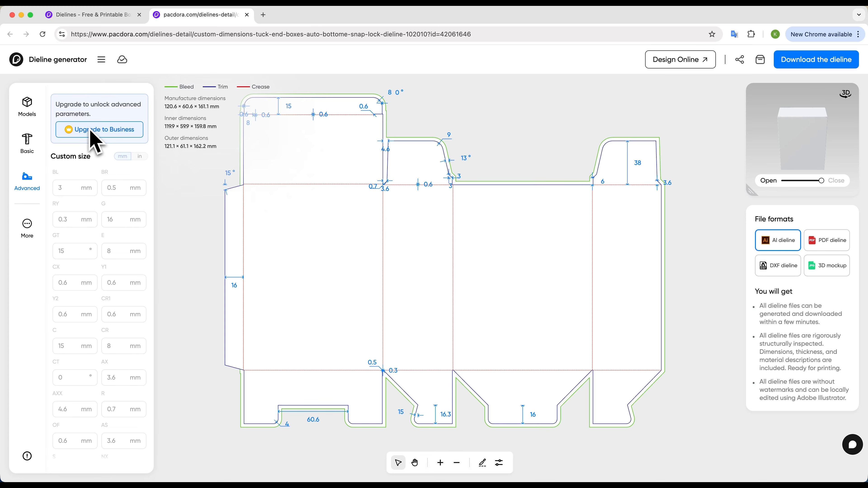
click(27, 225)
click(27, 141)
click(27, 104)
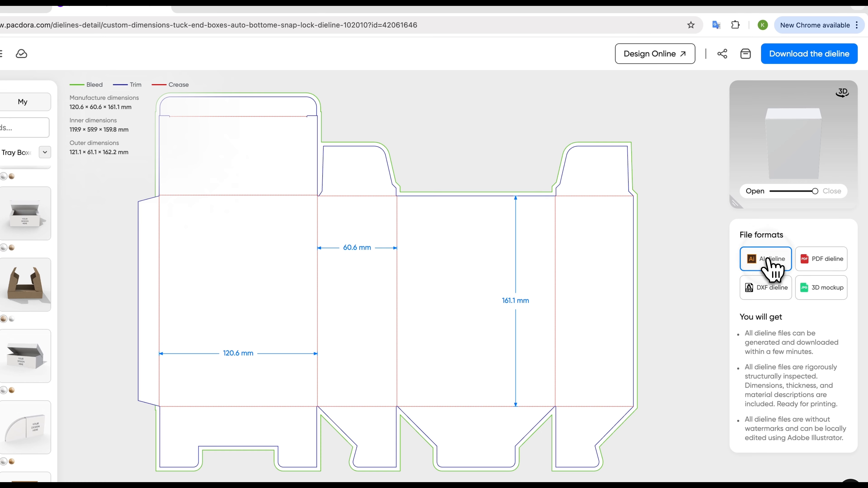
- Download the tuck end mailer box dieline in AI format
click(800, 57)
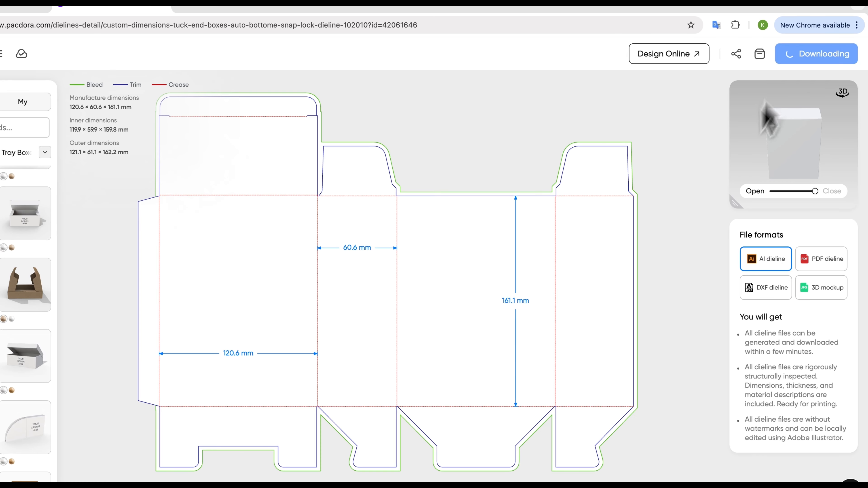
- Enlarge the 3D preview, rotate the box and unfold it completely flat
drag(732, 213, 498, 349)
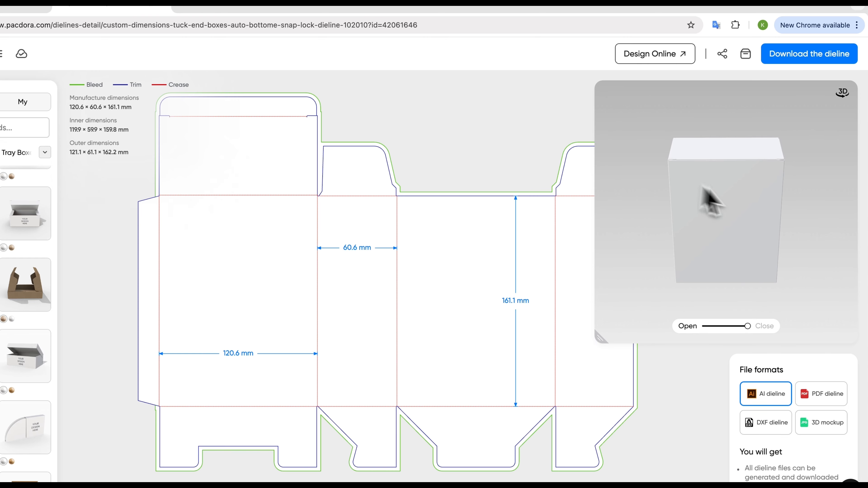
drag(697, 227, 719, 212)
drag(712, 244, 766, 245)
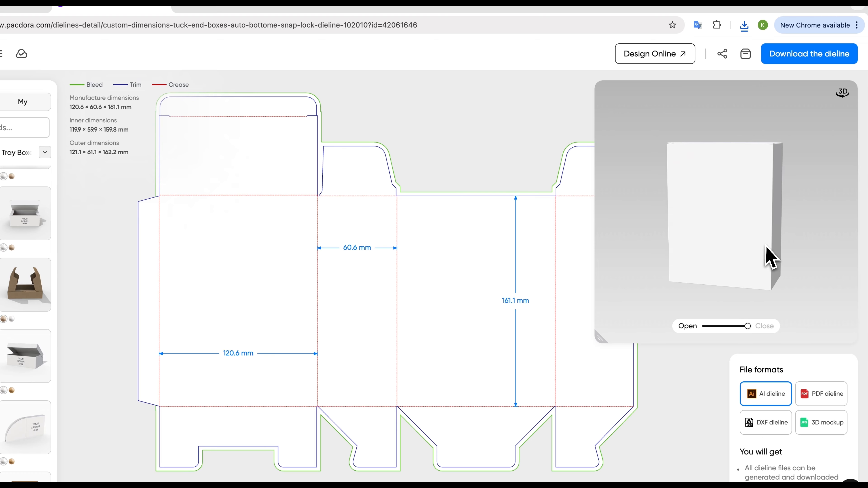
drag(748, 326, 721, 336)
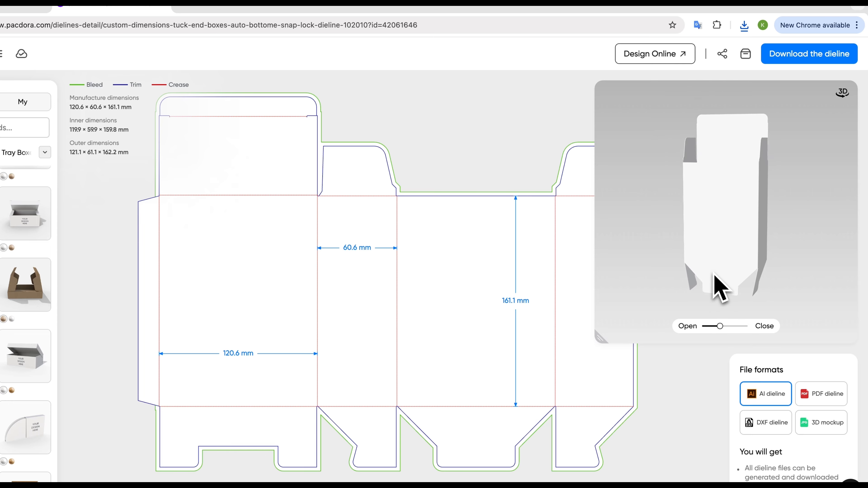
mouse_move(721, 327)
mouse_down()
mouse_move(704, 337)
mouse_move(759, 334)
mouse_move(707, 332)
mouse_up()
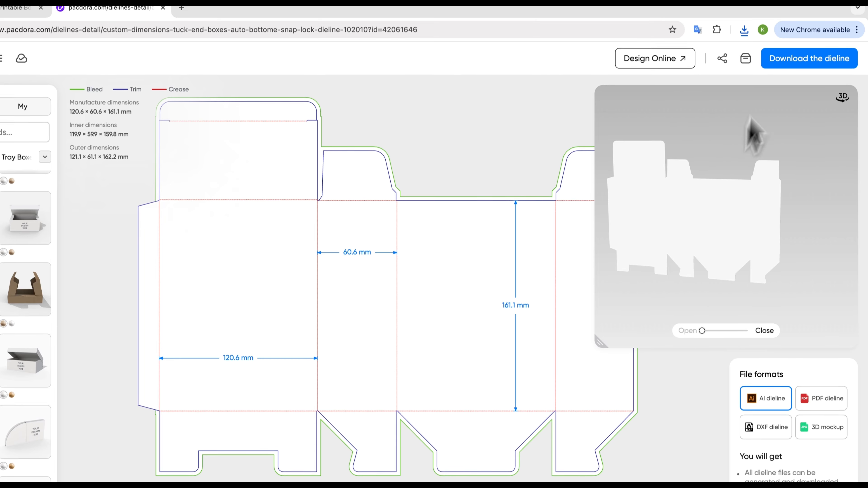
- Download the AI dieline again and open the newest downloaded file in Adobe Illustrator
click(783, 59)
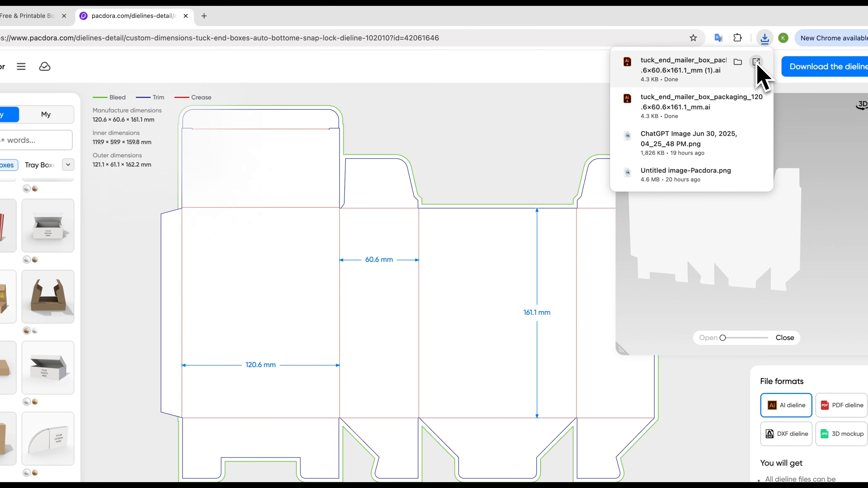
click(751, 56)
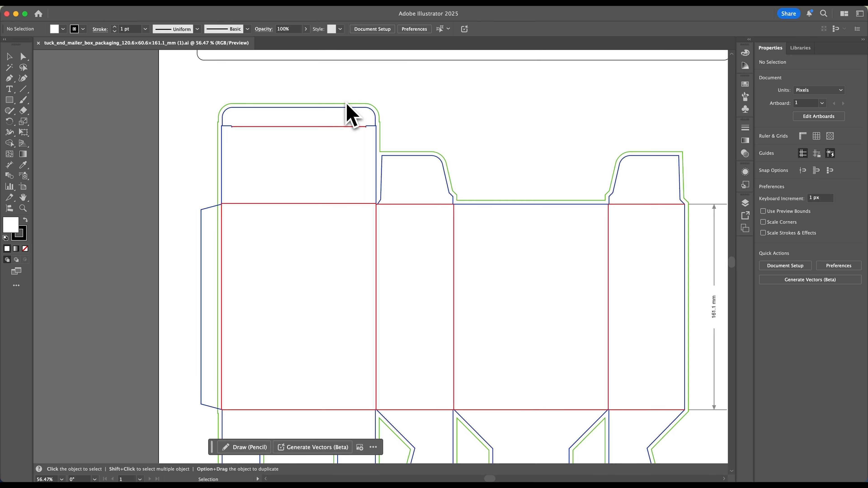
- Examine the dieline artboard, including the dieline information box, the bleed, trim and crease lines, and the dimensions
key(super+minus)
click(338, 123)
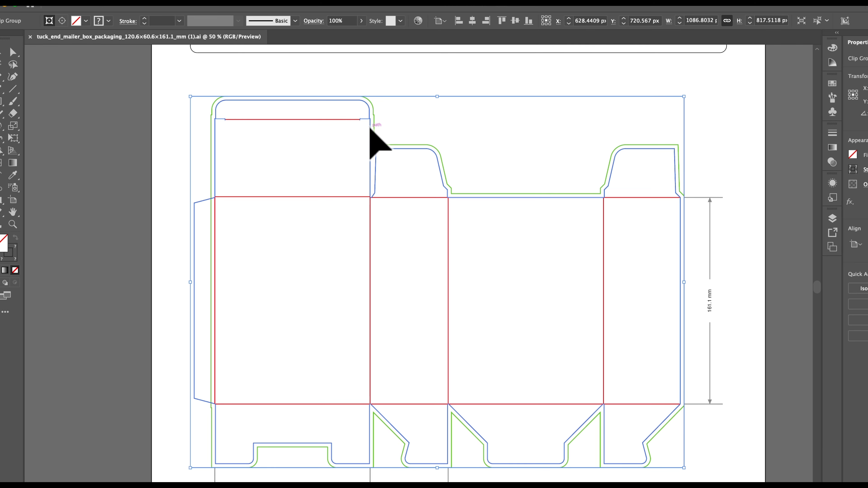
key(super+minus)
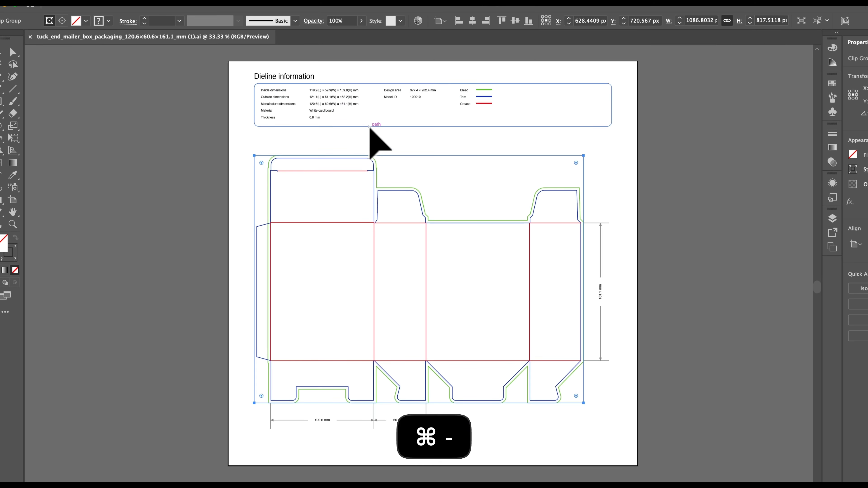
click(207, 209)
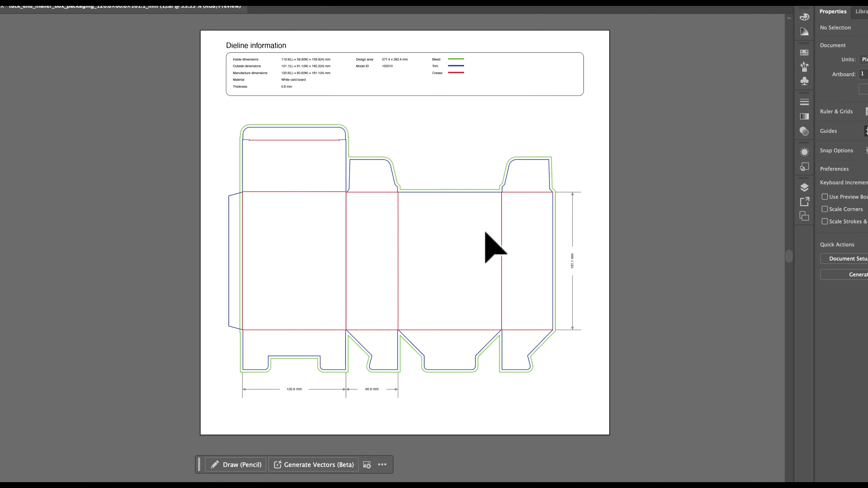
key(super+equal)
key(super+equal)
key(super+minus)
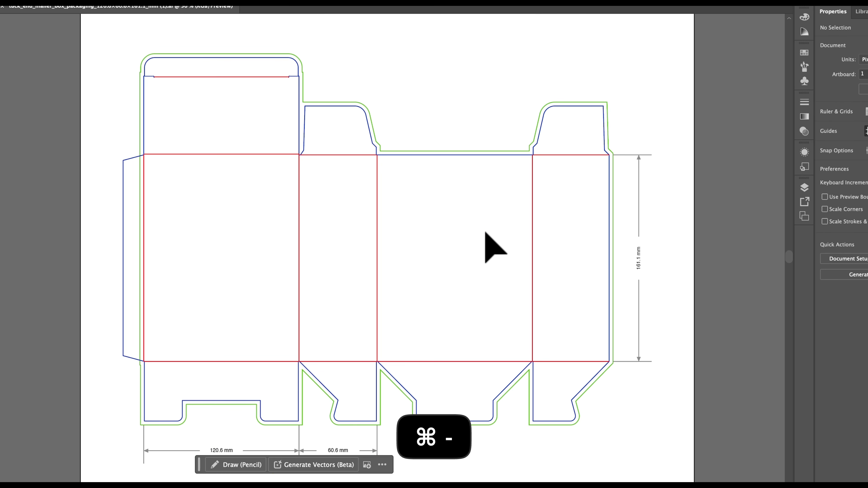
key(super+minus)
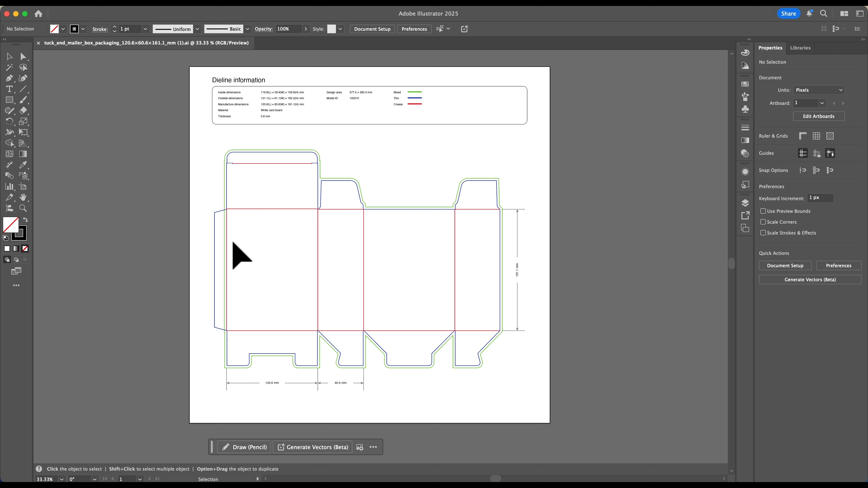
- Switch back to Pacdora in the browser and go through the account page to the mockups library
click(138, 466)
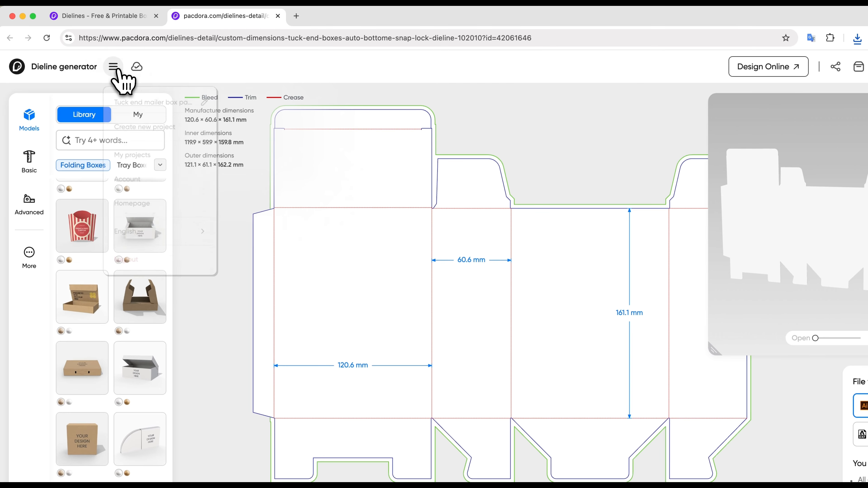
click(101, 59)
click(148, 191)
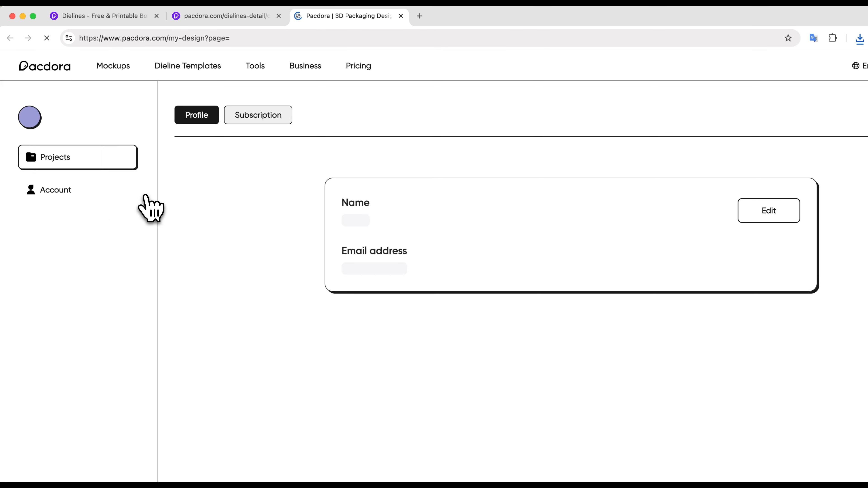
click(113, 66)
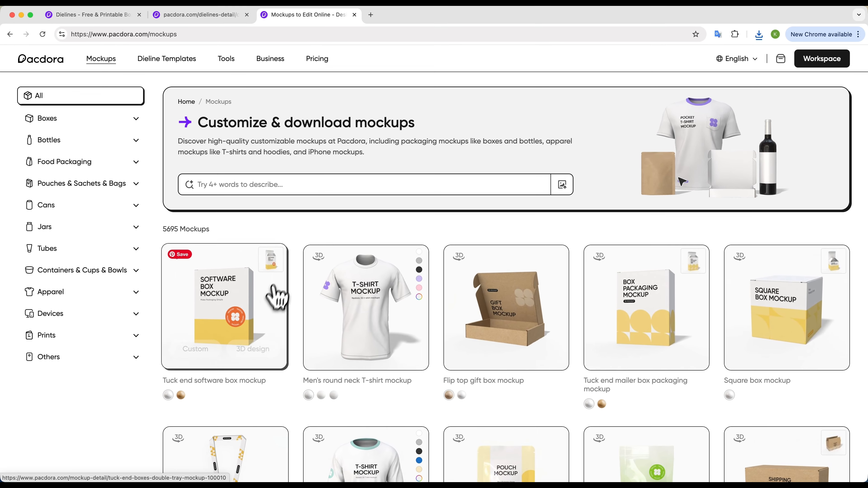
- Open the Tuck end mailer box packaging mockup in the Upload & Design editor
scroll(444, 326, down, 3)
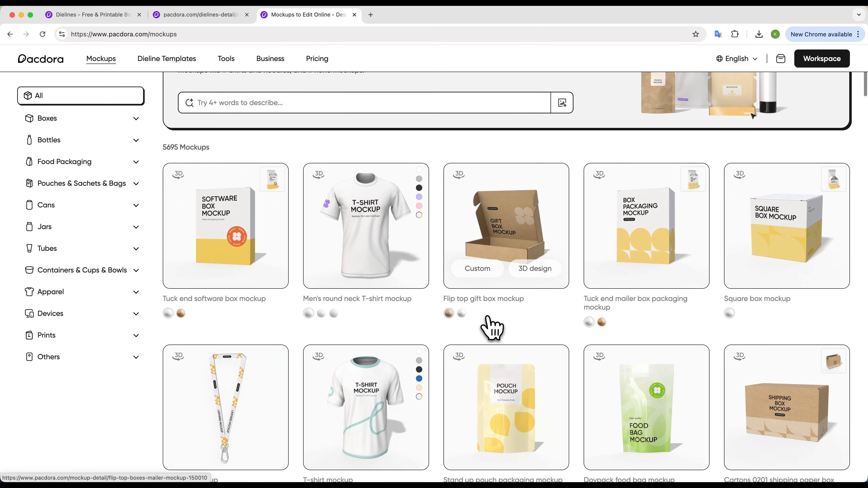
click(661, 248)
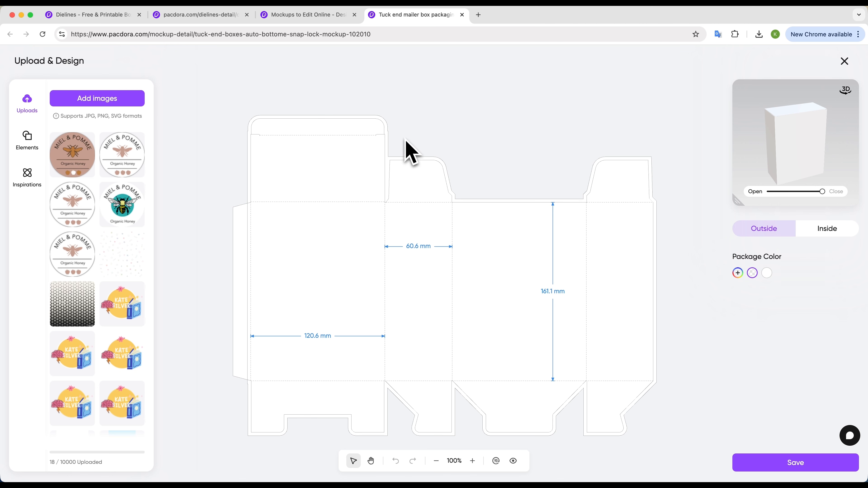
- Return to the mockups library and look over the available tools and mockups
click(304, 14)
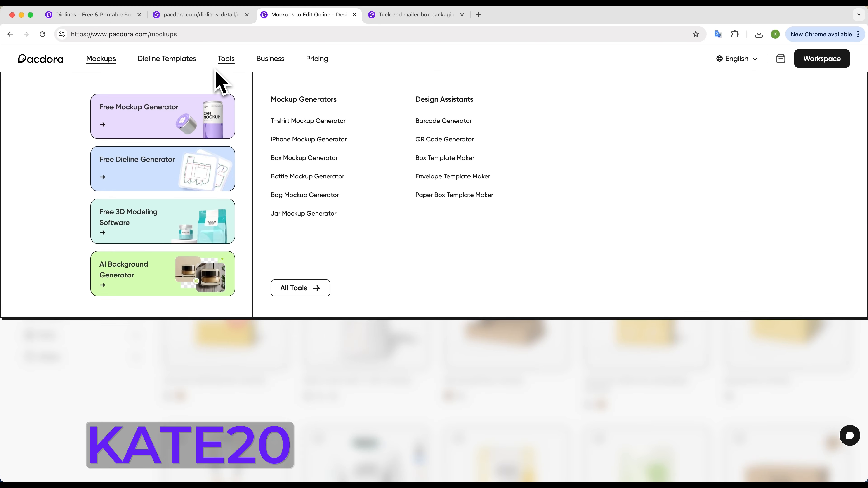
scroll(387, 86, down, 1)
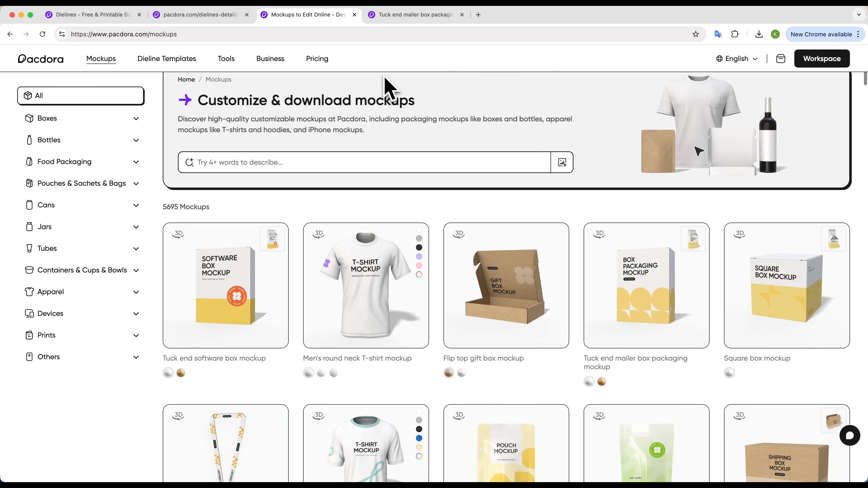
scroll(386, 83, up, 1)
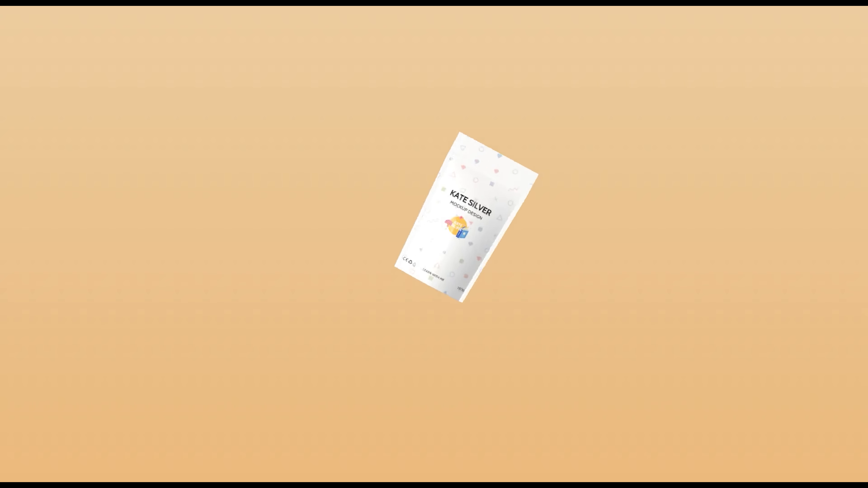